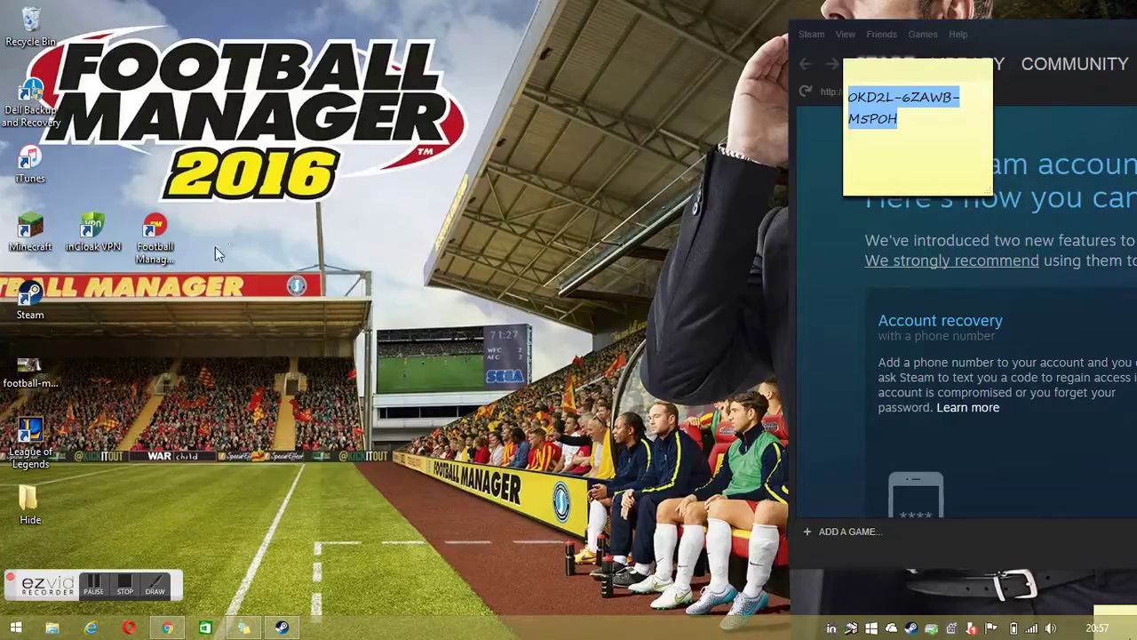
Restore Chrome from the taskbar and switch to the inCloak.com Free Trial tab
{"action": "left_click", "coordinate": [166, 628]}
{"action": "left_click", "coordinate": [93, 9]}
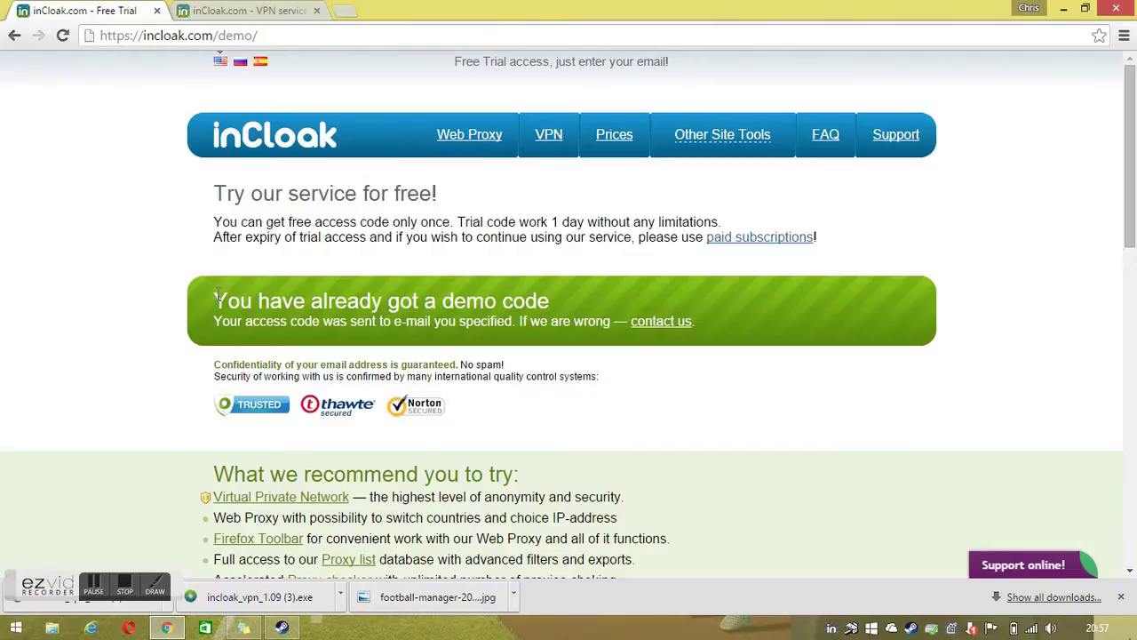
On the inCloak.com VPN service page, submit the demo access code with Connect!
{"action": "left_click", "coordinate": [236, 11]}
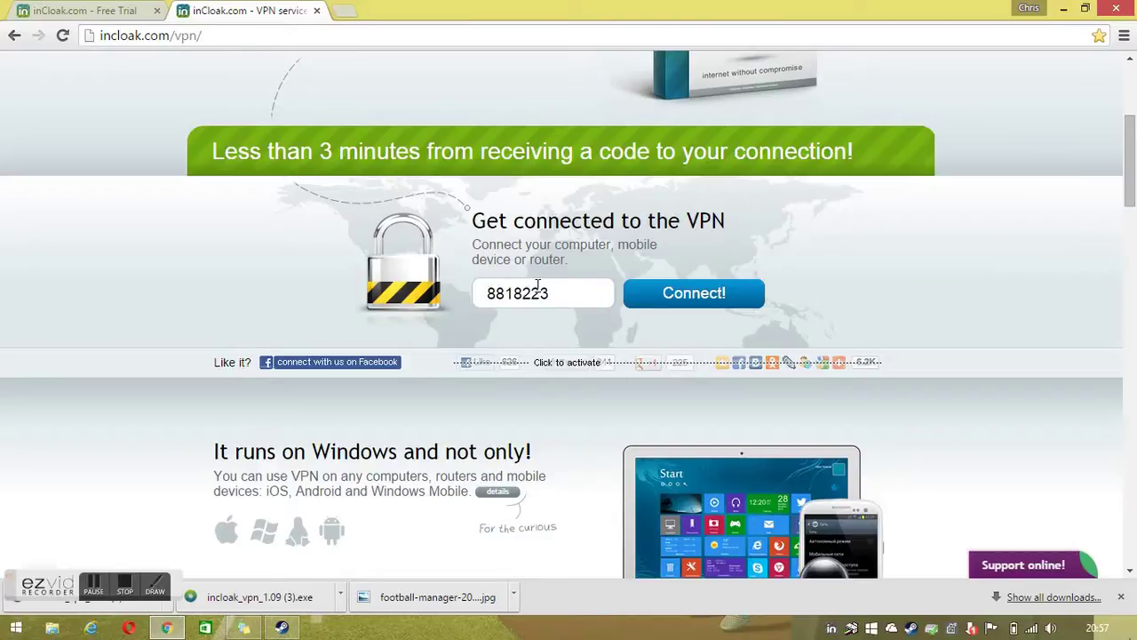
{"action": "mouse_move", "coordinate": [1132, 147]}
{"action": "left_mouse_down"}
{"action": "mouse_move", "coordinate": [1132, 93]}
{"action": "mouse_move", "coordinate": [1133, 175]}
{"action": "mouse_move", "coordinate": [1134, 155]}
{"action": "left_mouse_up"}
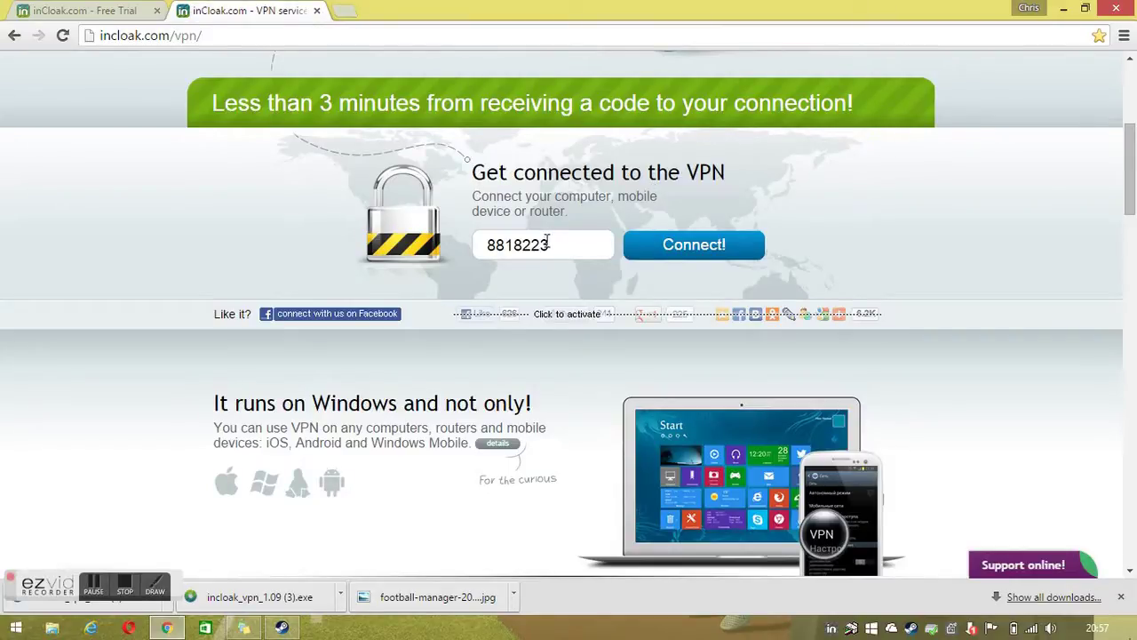
{"action": "left_click", "coordinate": [663, 247]}
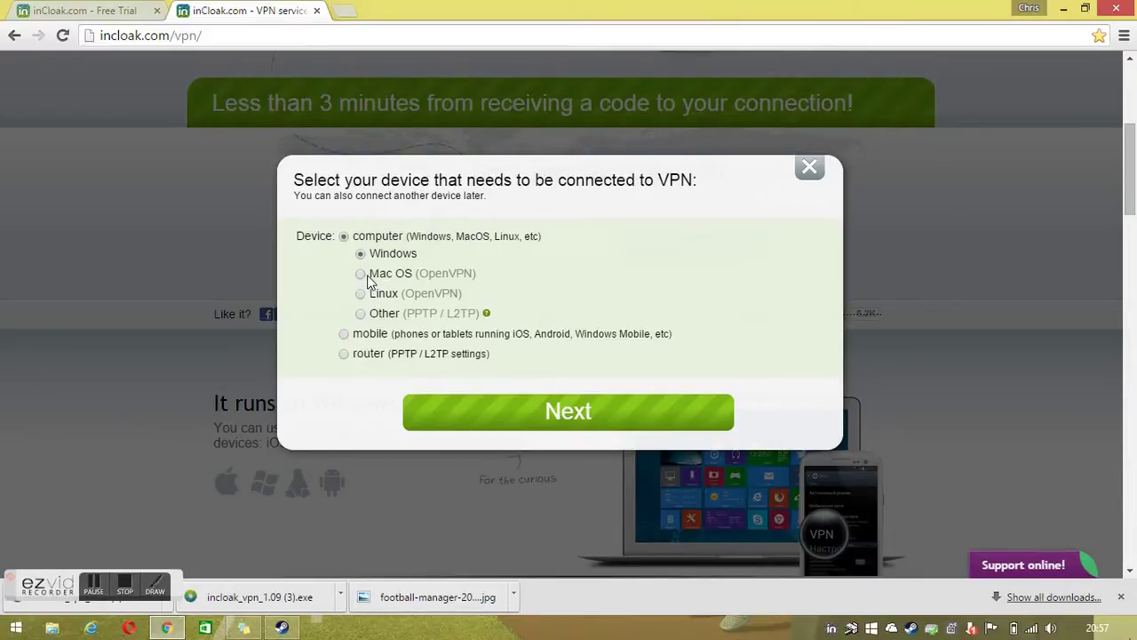
Download the 'inCloak VPN (easy way)' Windows client, set it to open when done, and dismiss the popups
{"action": "left_click", "coordinate": [542, 411]}
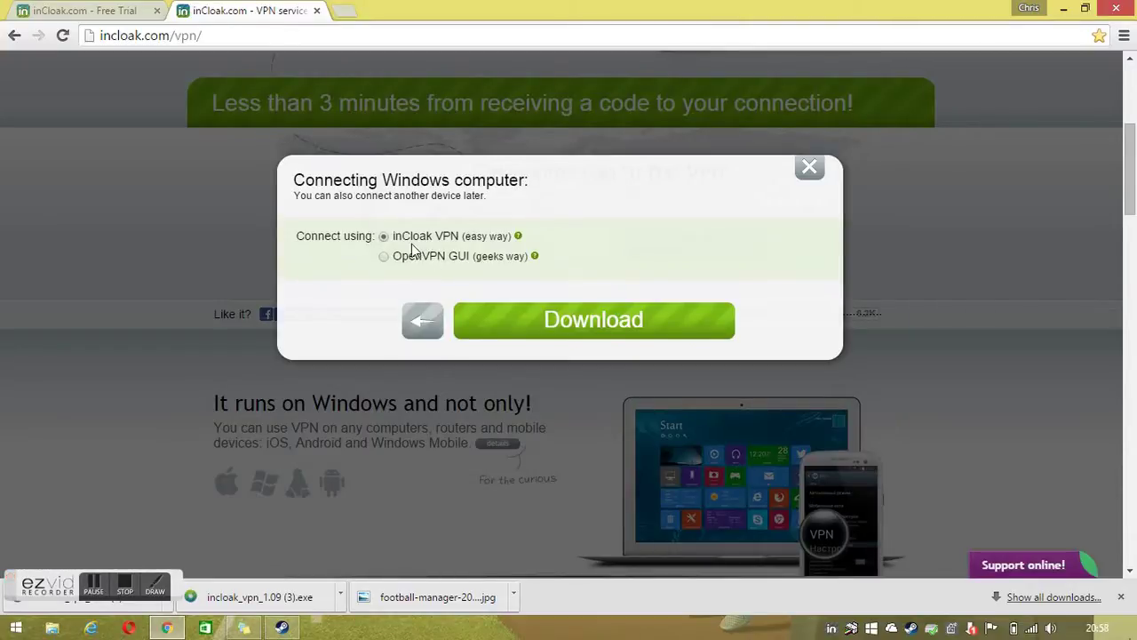
{"action": "left_click", "coordinate": [598, 324]}
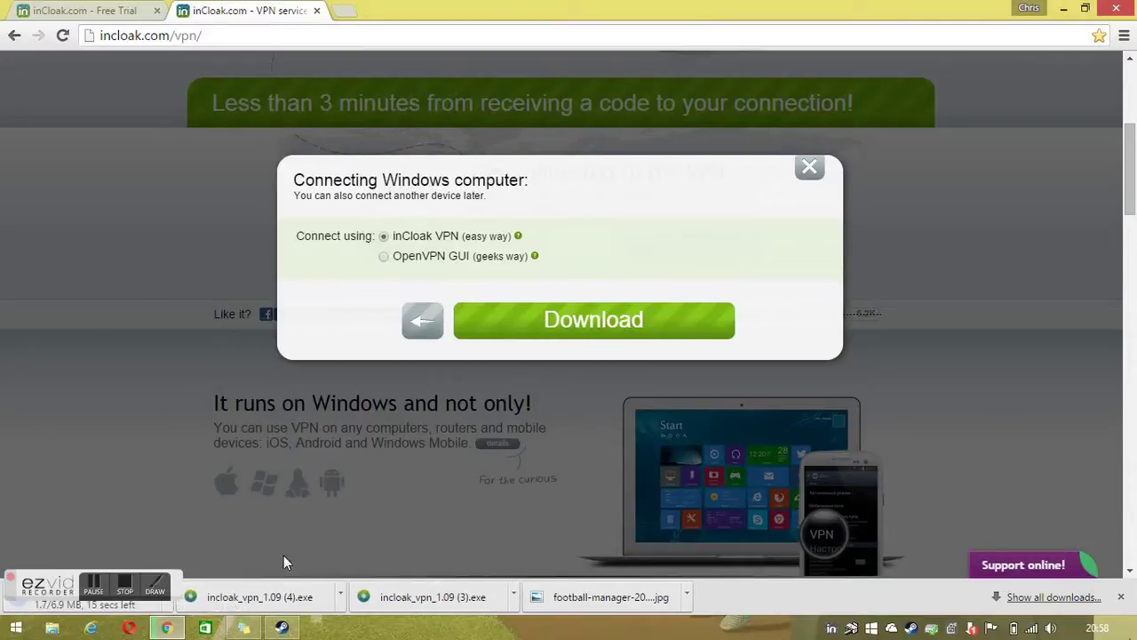
{"action": "left_click", "coordinate": [283, 603]}
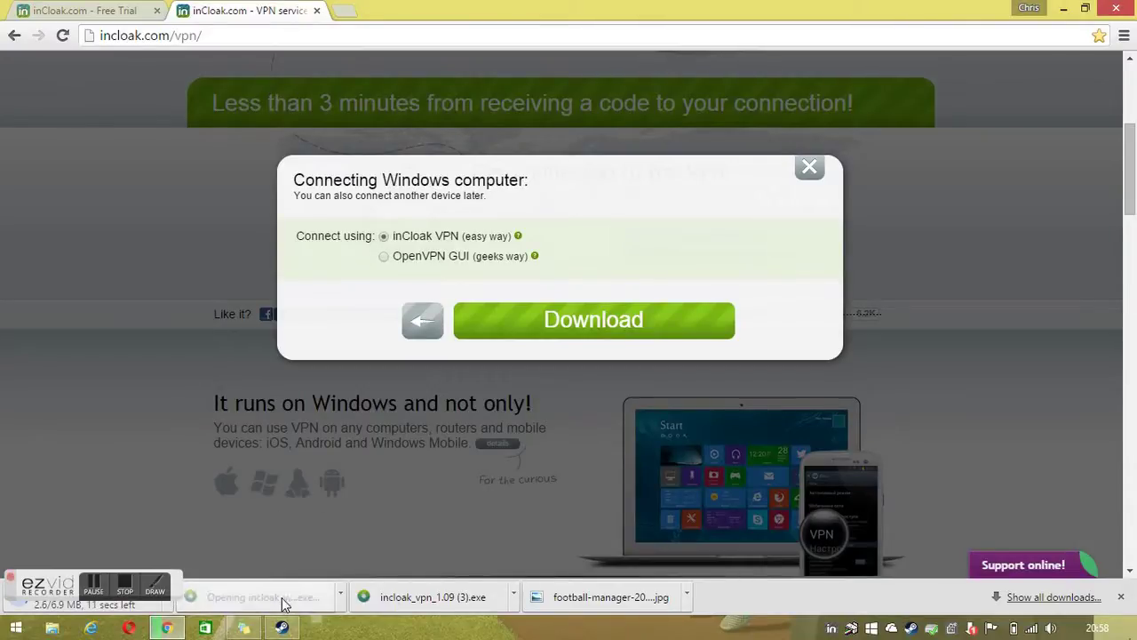
{"action": "left_click", "coordinate": [804, 173]}
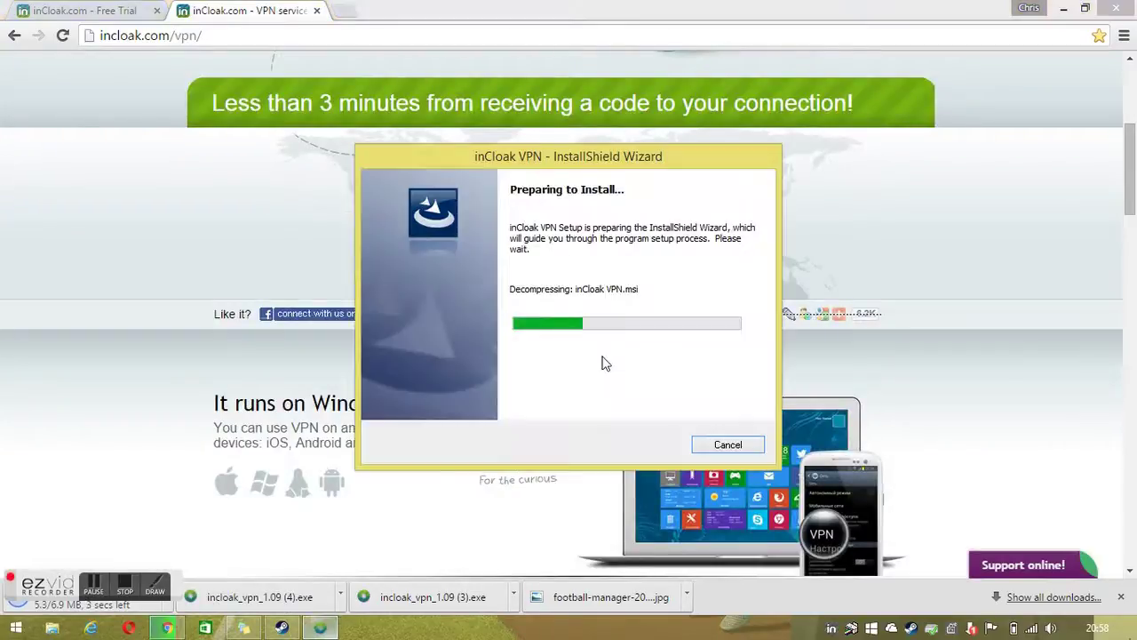
{"action": "left_click", "coordinate": [728, 443]}
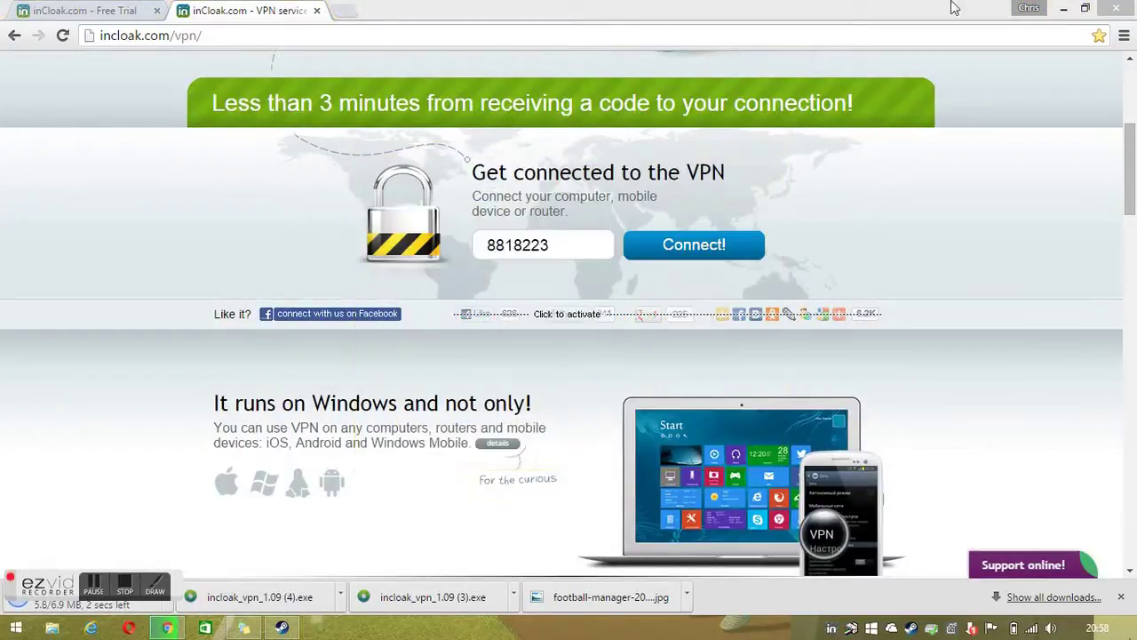
Exit and relaunch inCloak VPN from the desktop icon, then copy the Steam key from the sticky note
{"action": "left_click", "coordinate": [1064, 9]}
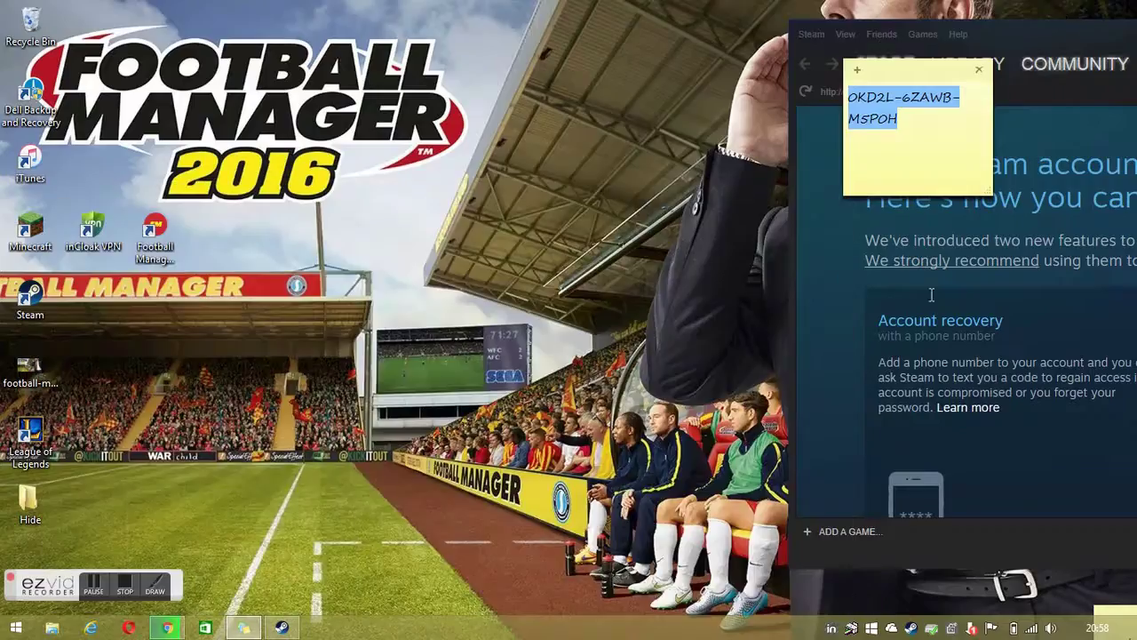
{"action": "right_click", "coordinate": [831, 629]}
{"action": "left_click", "coordinate": [828, 629]}
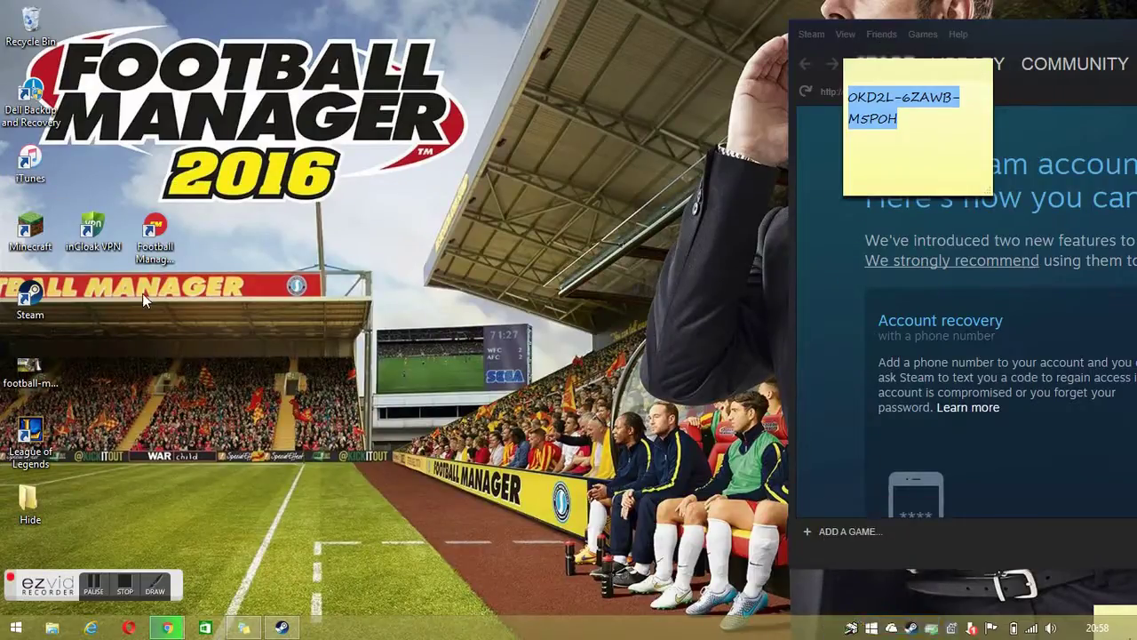
{"action": "double_click", "coordinate": [96, 228]}
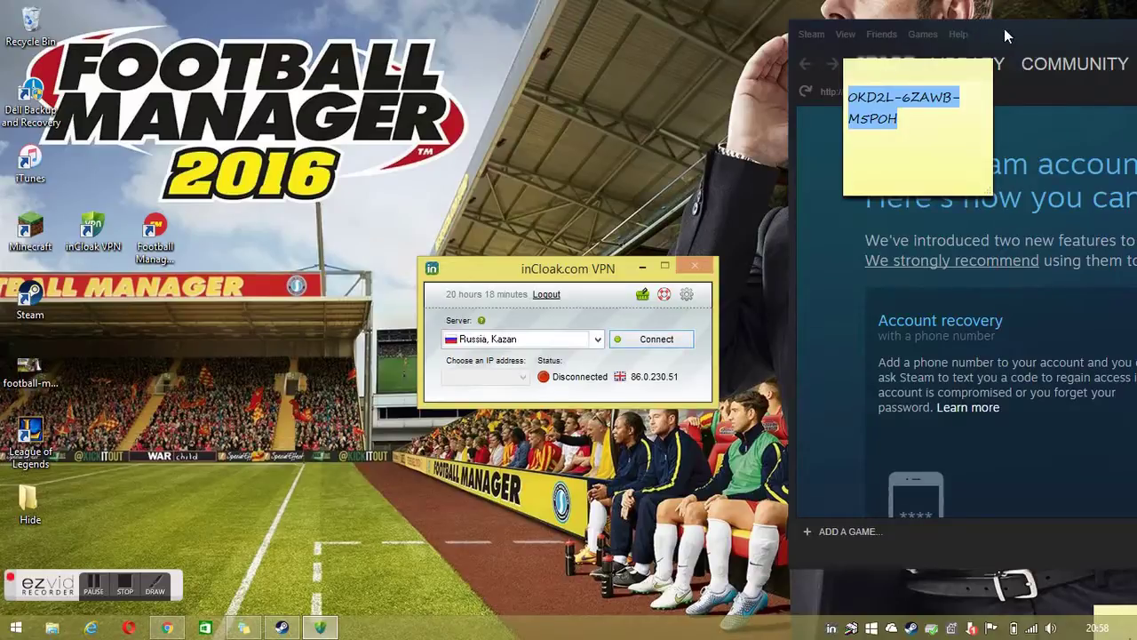
{"action": "right_click", "coordinate": [902, 100]}
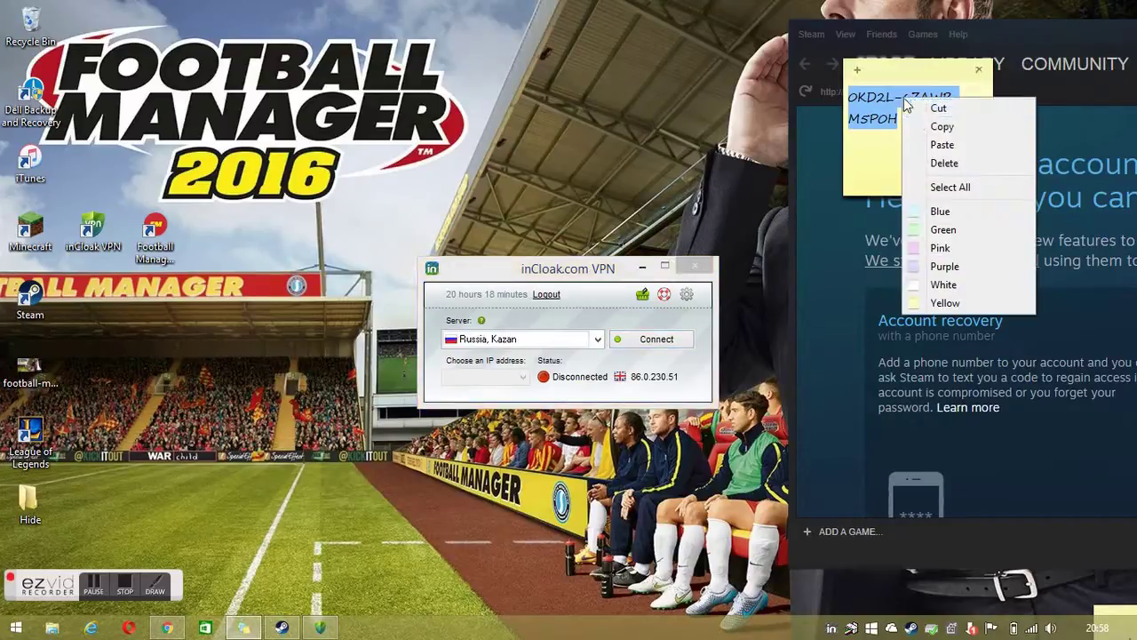
{"action": "left_click", "coordinate": [924, 124]}
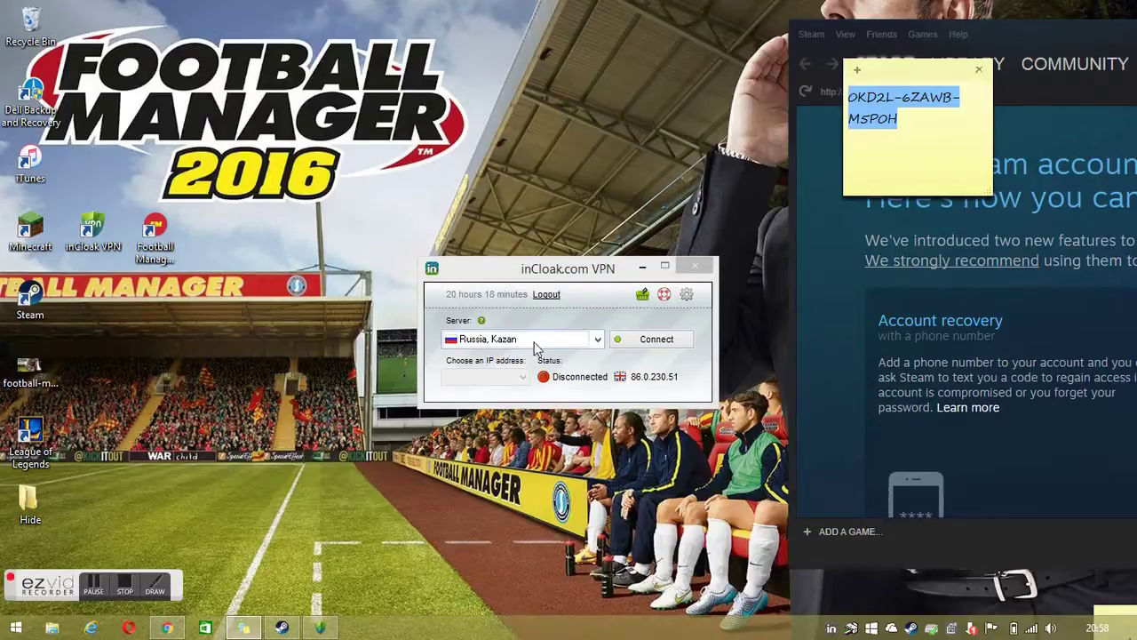
Start Steam's 'Activate a Product on Steam' wizard and accept the Subscriber Agreement
{"action": "left_click", "coordinate": [835, 197]}
{"action": "left_click", "coordinate": [851, 533]}
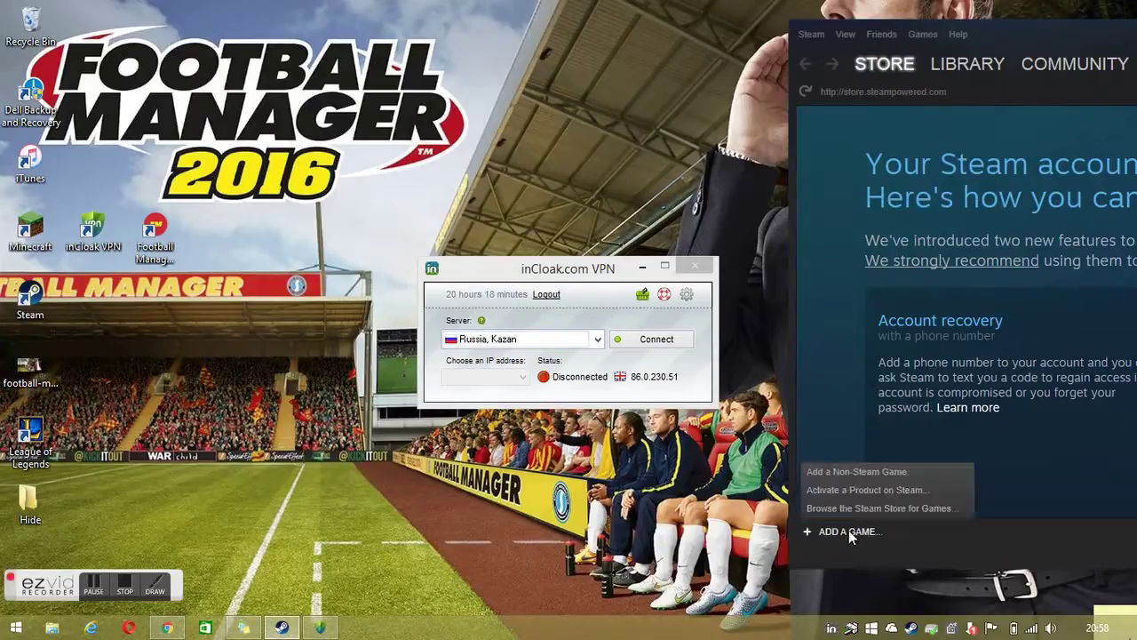
{"action": "left_click", "coordinate": [838, 490]}
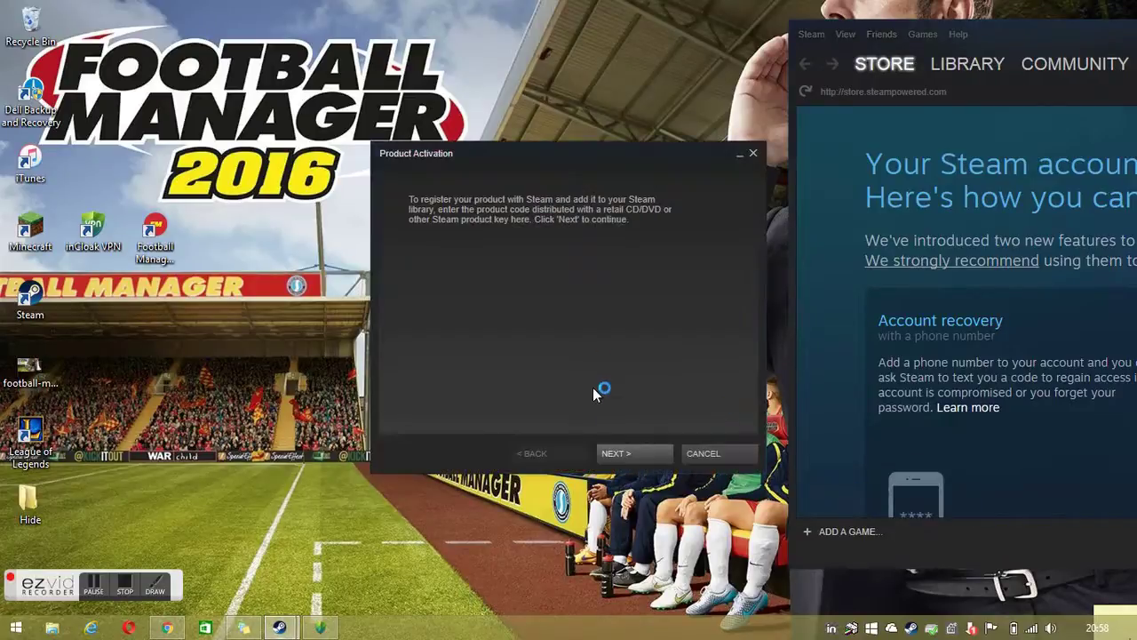
{"action": "left_click", "coordinate": [615, 453]}
{"action": "left_click", "coordinate": [622, 453]}
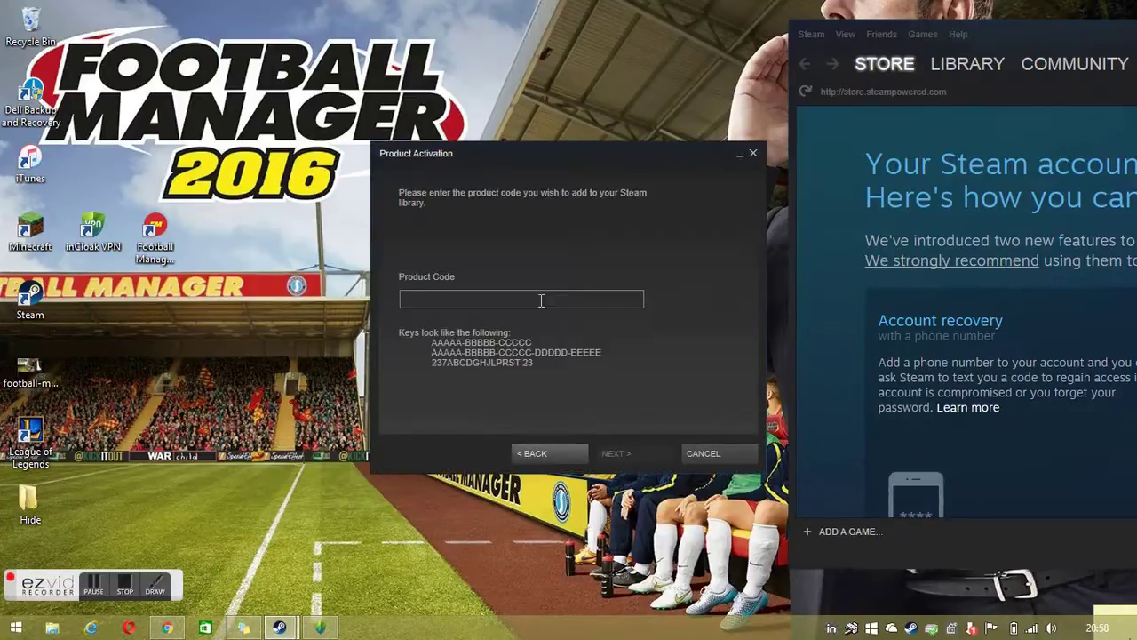
Paste the Football Manager 2016 key into the Product Code field and submit it
{"action": "right_click", "coordinate": [524, 299]}
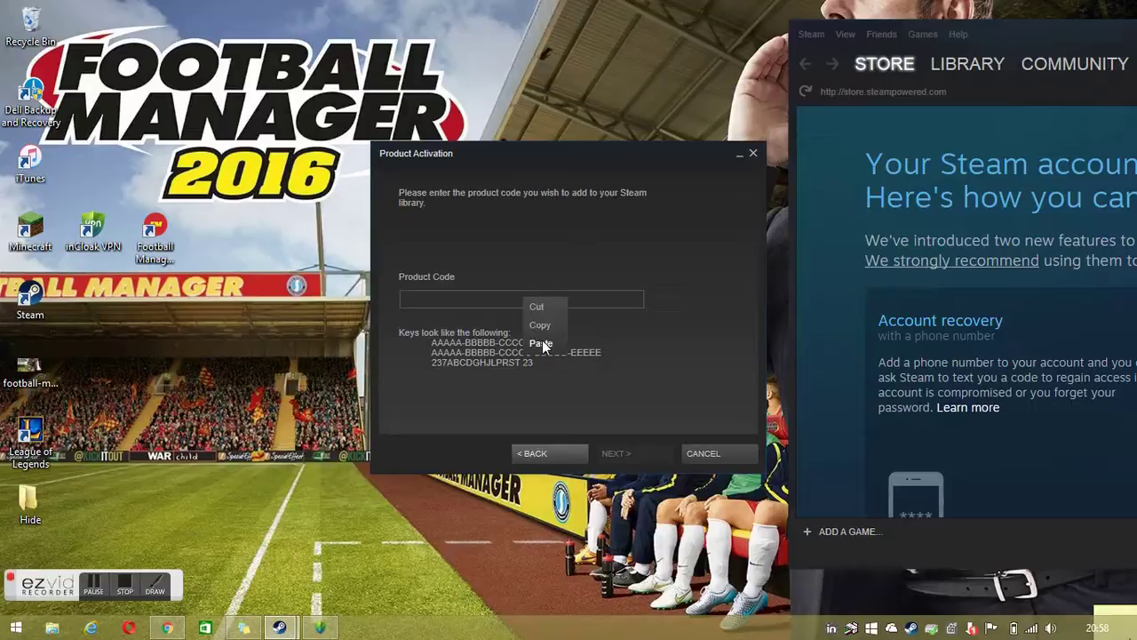
{"action": "left_click", "coordinate": [542, 340]}
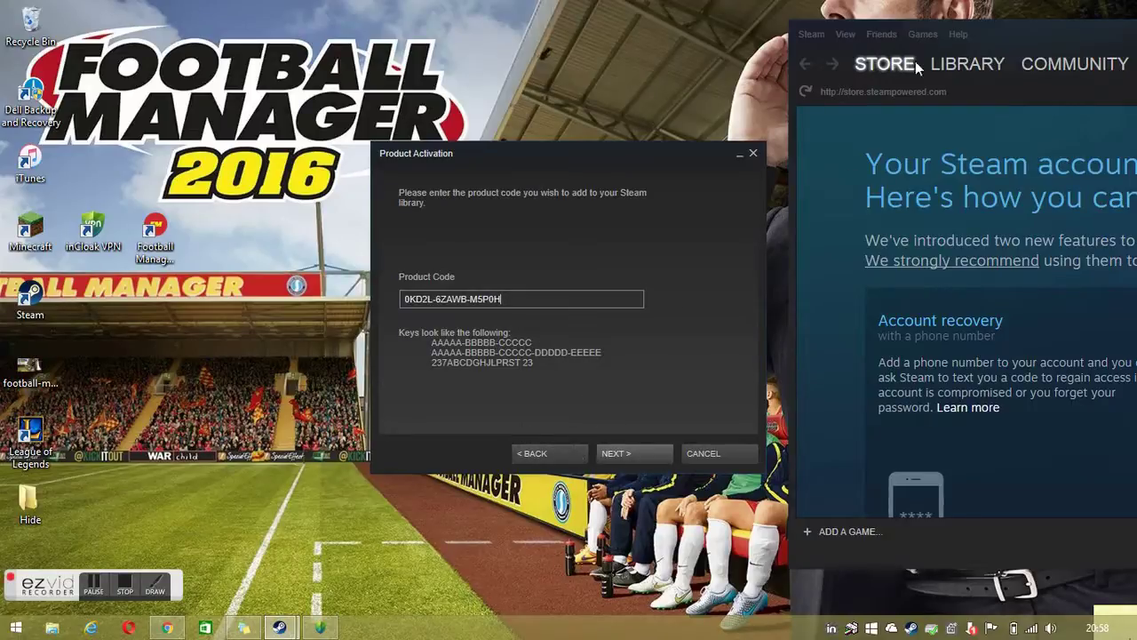
{"action": "key", "text": "alt+Tab"}
{"action": "key", "text": "alt+Tab"}
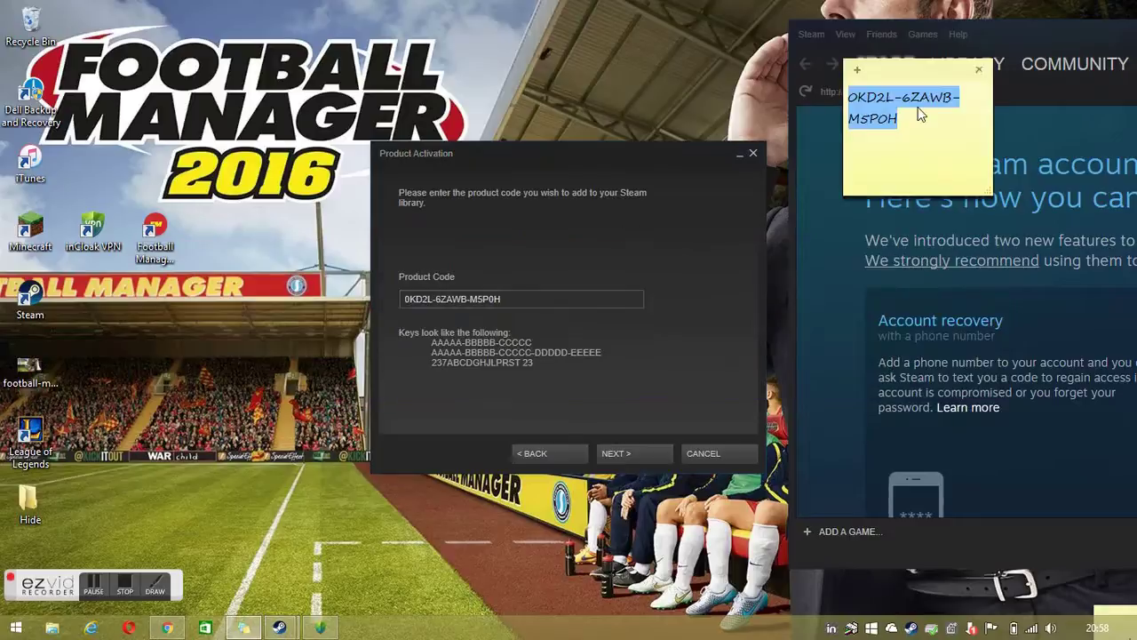
{"action": "left_click", "coordinate": [632, 453]}
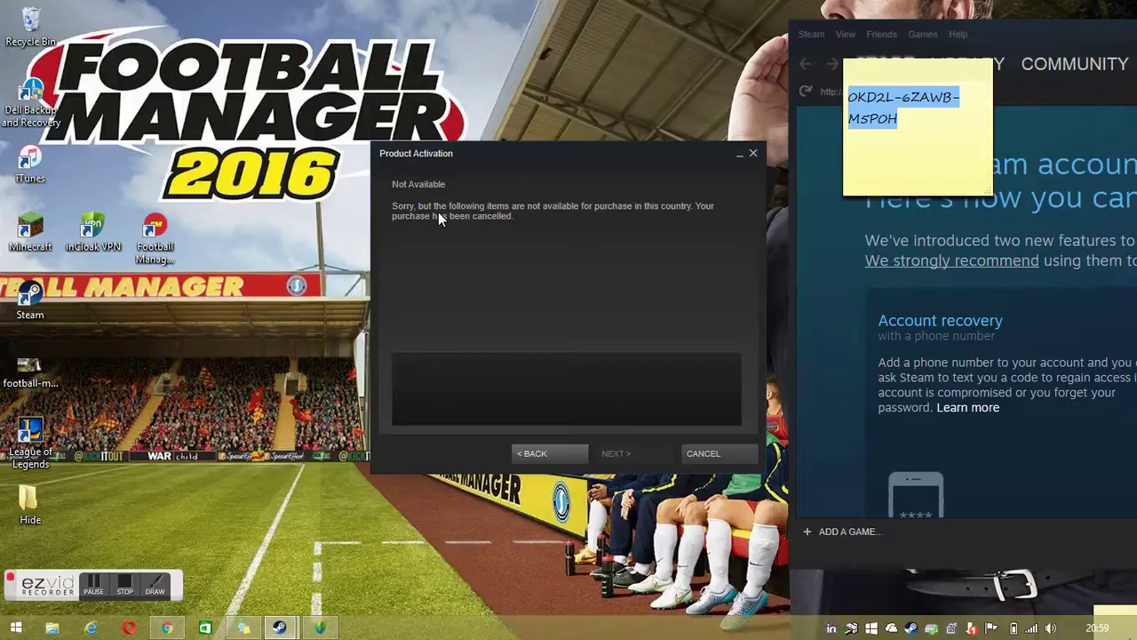
Back out of the 'Not Available' message and cancel Product Activation
{"action": "left_click", "coordinate": [556, 457]}
{"action": "left_click", "coordinate": [555, 457]}
{"action": "left_click", "coordinate": [754, 153]}
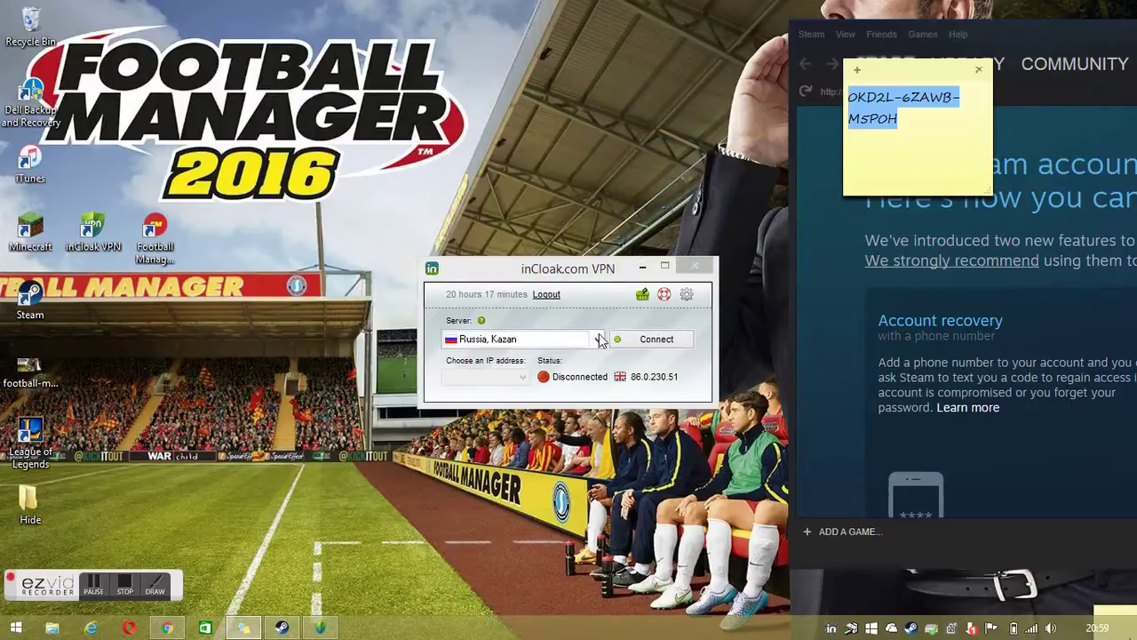
Connect inCloak VPN through the Russia, Kazan server
{"action": "left_click", "coordinate": [638, 340]}
{"action": "left_click", "coordinate": [600, 339]}
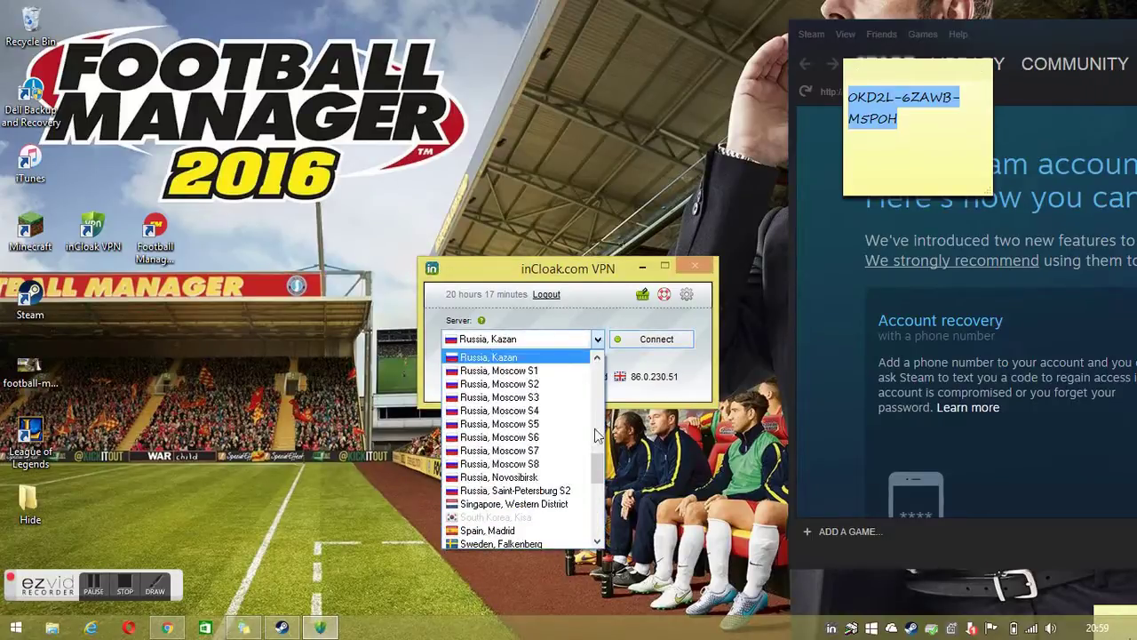
{"action": "left_click", "coordinate": [655, 346]}
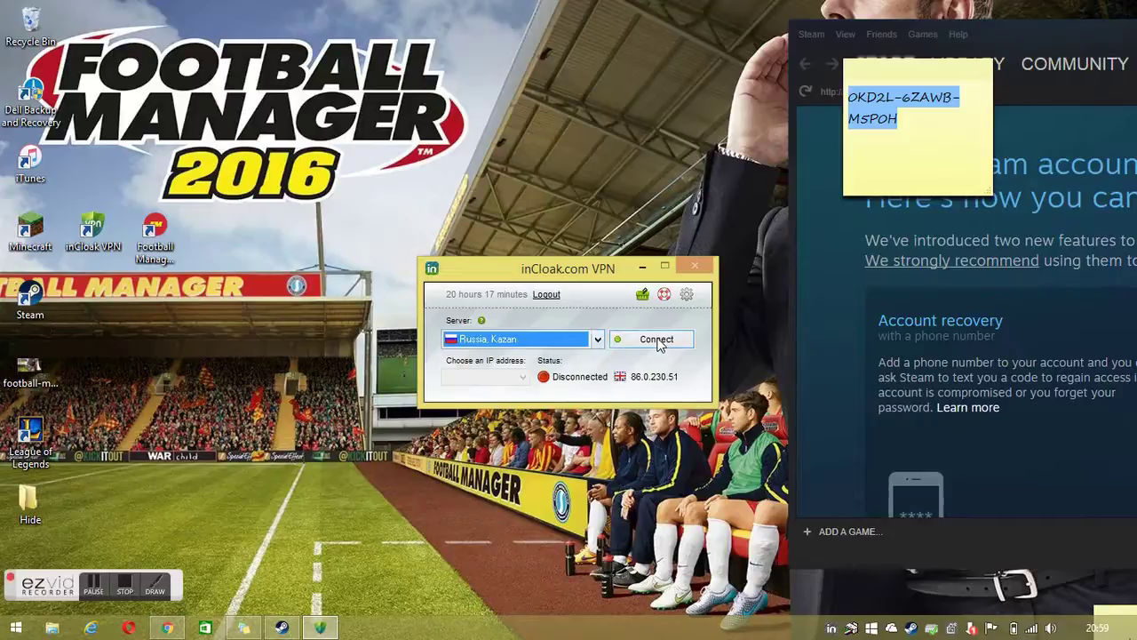
{"action": "left_click", "coordinate": [641, 345]}
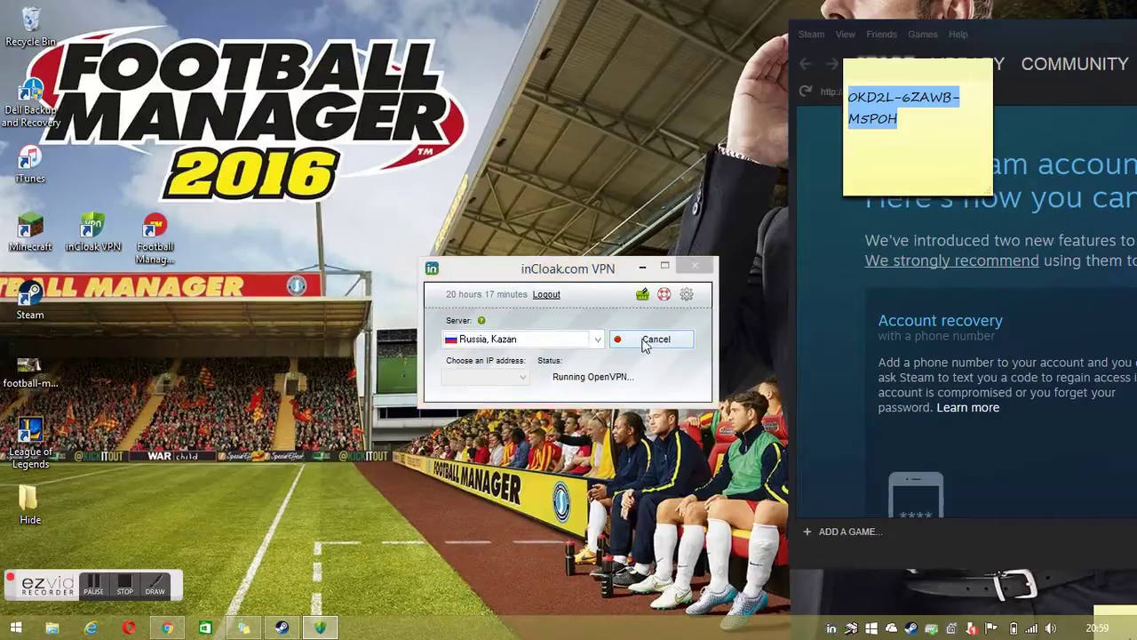
{"action": "left_click_drag", "start_coordinate": [998, 34], "coordinate": [570, 25]}
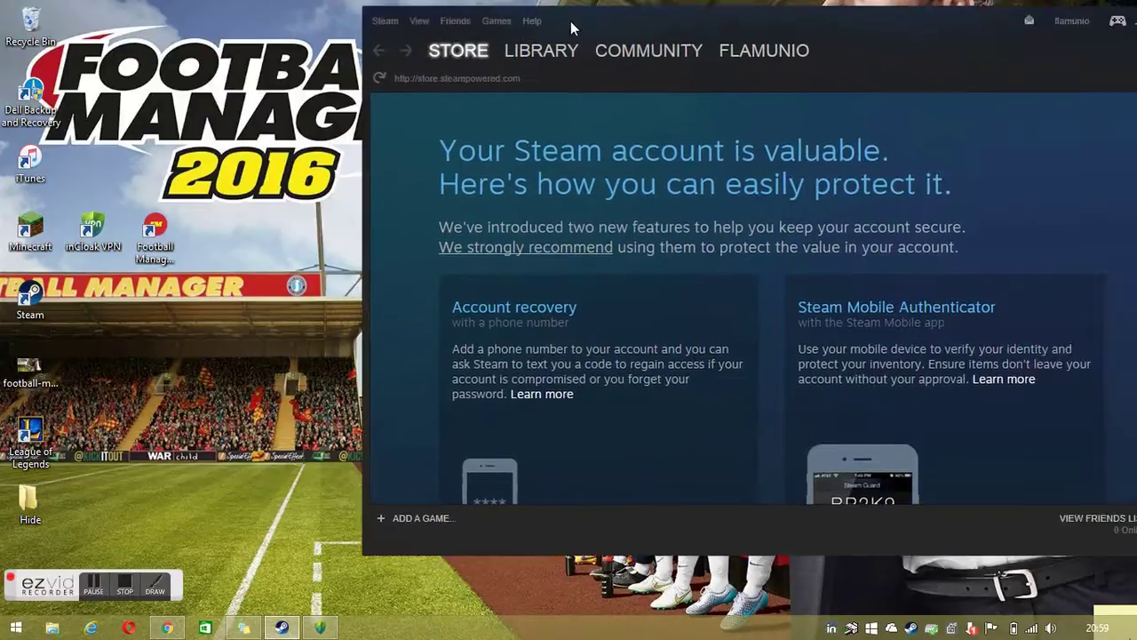
Exit Steam from its tray icon and relaunch it from the desktop shortcut
{"action": "right_click", "coordinate": [908, 630]}
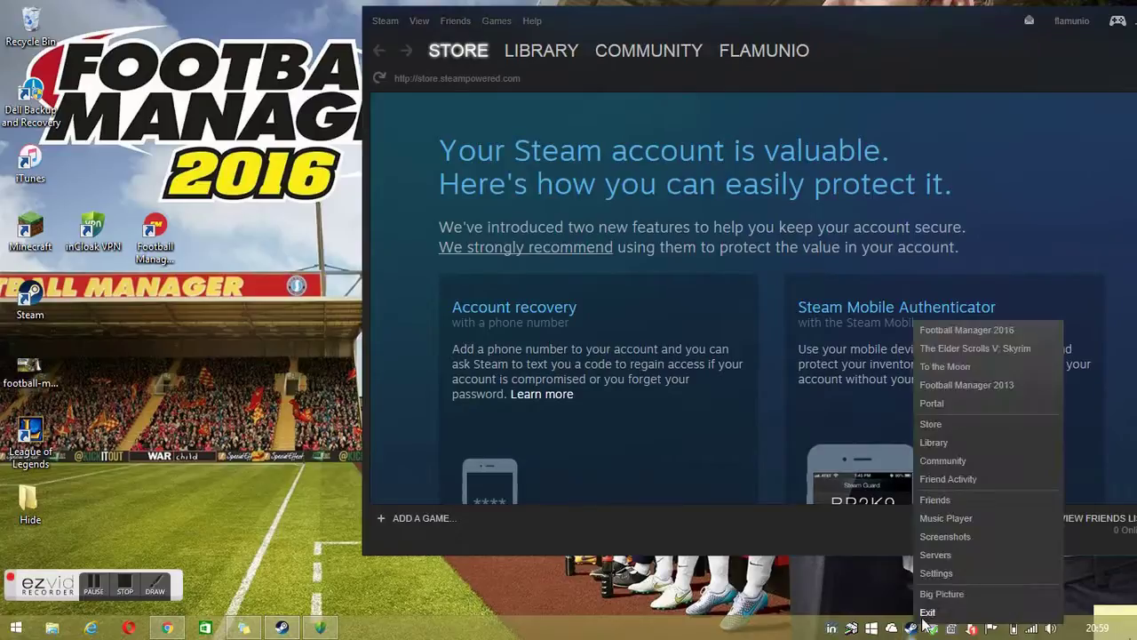
{"action": "left_click", "coordinate": [926, 611]}
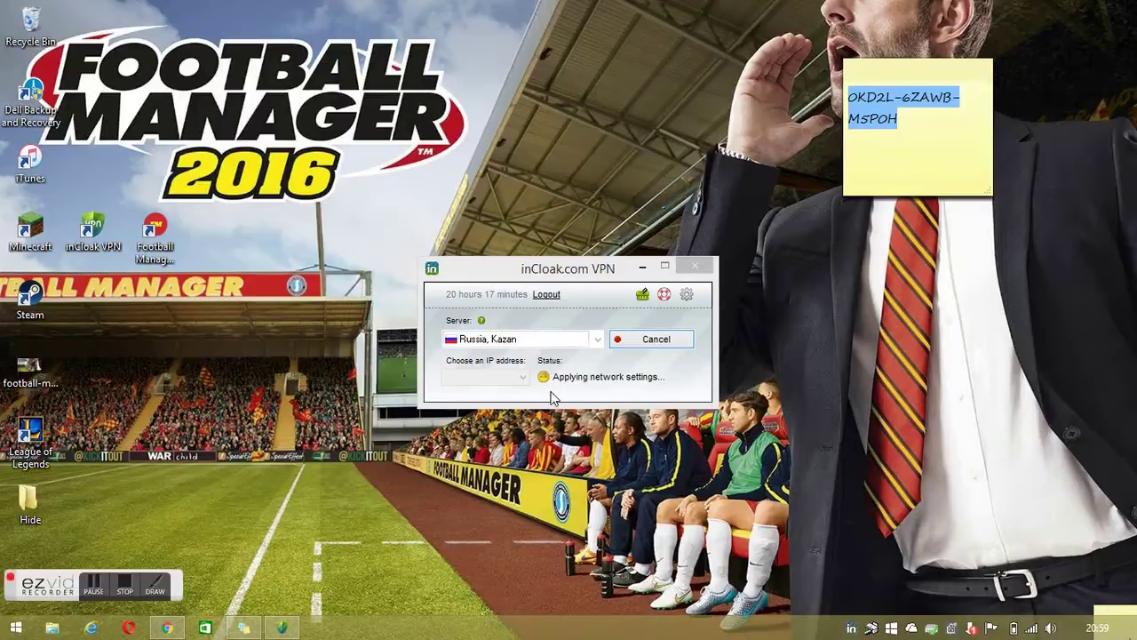
{"action": "left_click", "coordinate": [27, 302]}
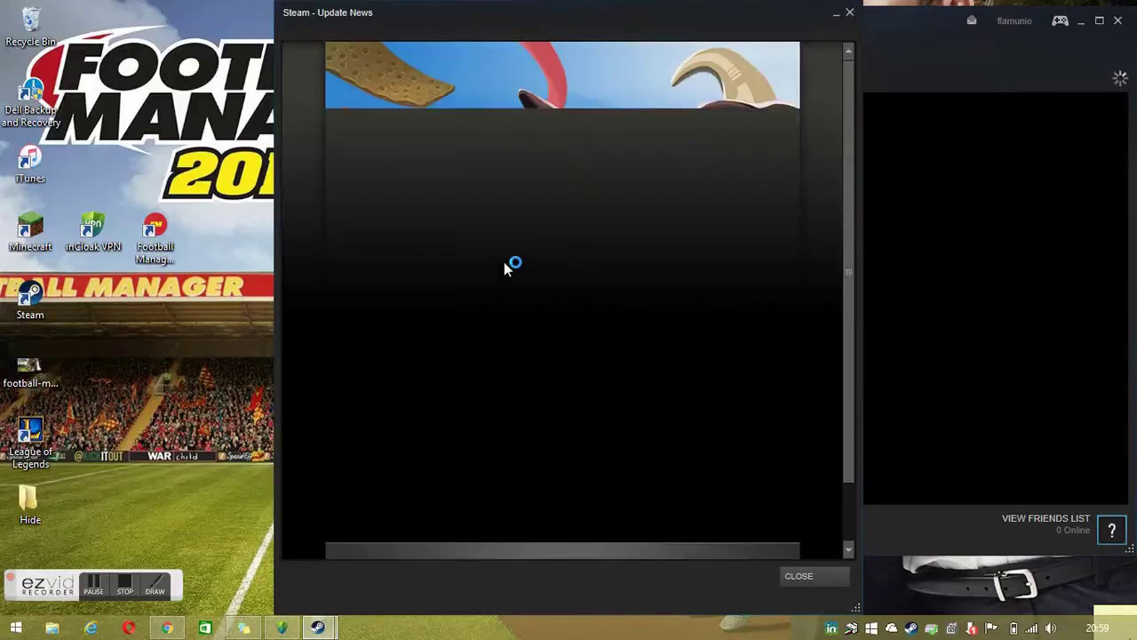
Close Update News, start Product Activation again and accept the Subscriber Agreement
{"action": "left_click", "coordinate": [830, 576]}
{"action": "left_click", "coordinate": [380, 516]}
{"action": "left_click", "coordinate": [378, 484]}
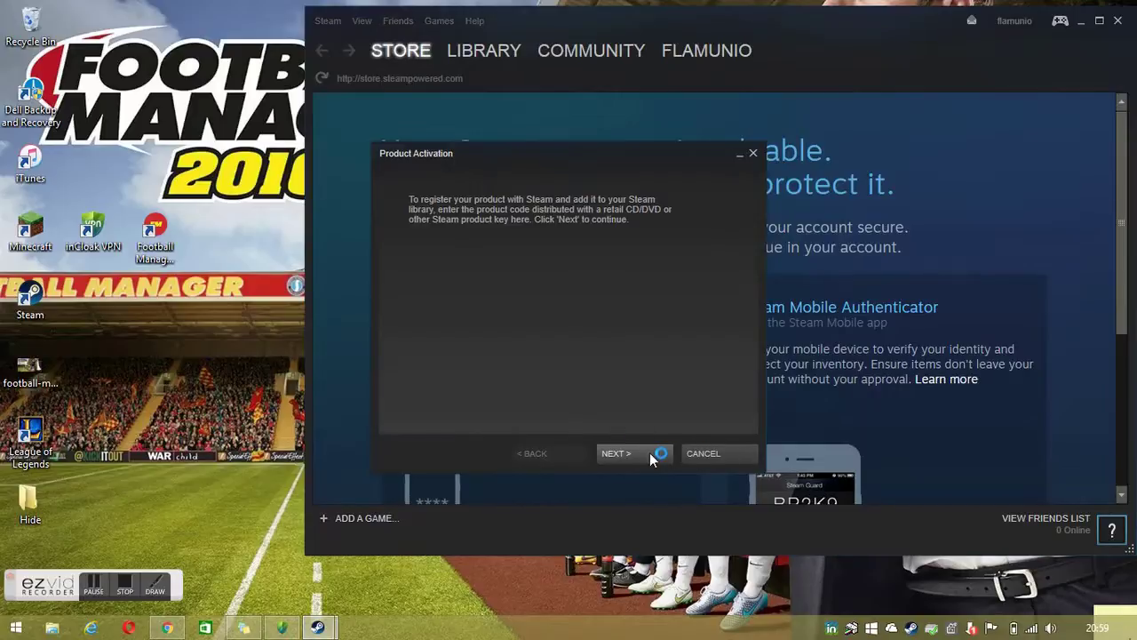
{"action": "left_click", "coordinate": [649, 454]}
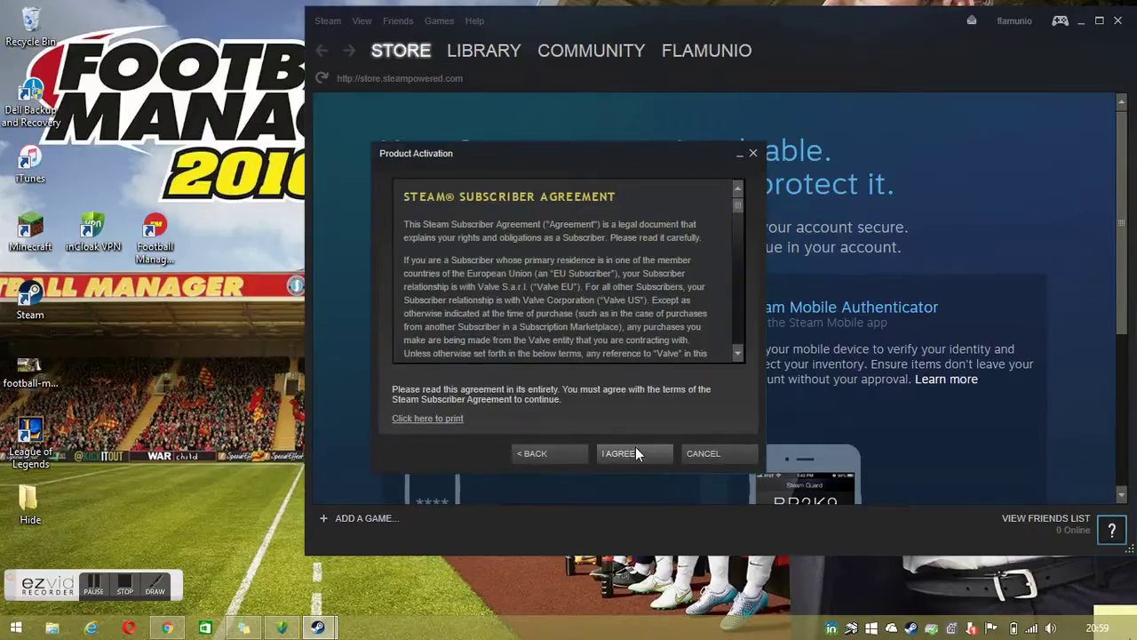
{"action": "left_click", "coordinate": [635, 450]}
Paste the Football Manager 2016 key into Product Code and resubmit it
{"action": "right_click", "coordinate": [528, 301]}
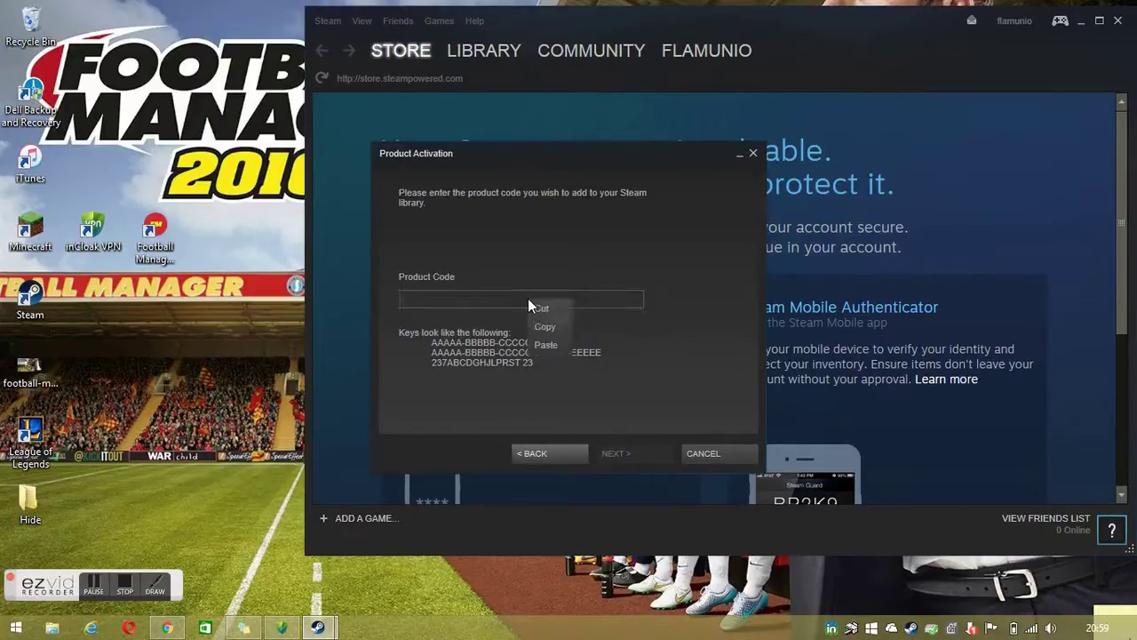
{"action": "left_click", "coordinate": [547, 344]}
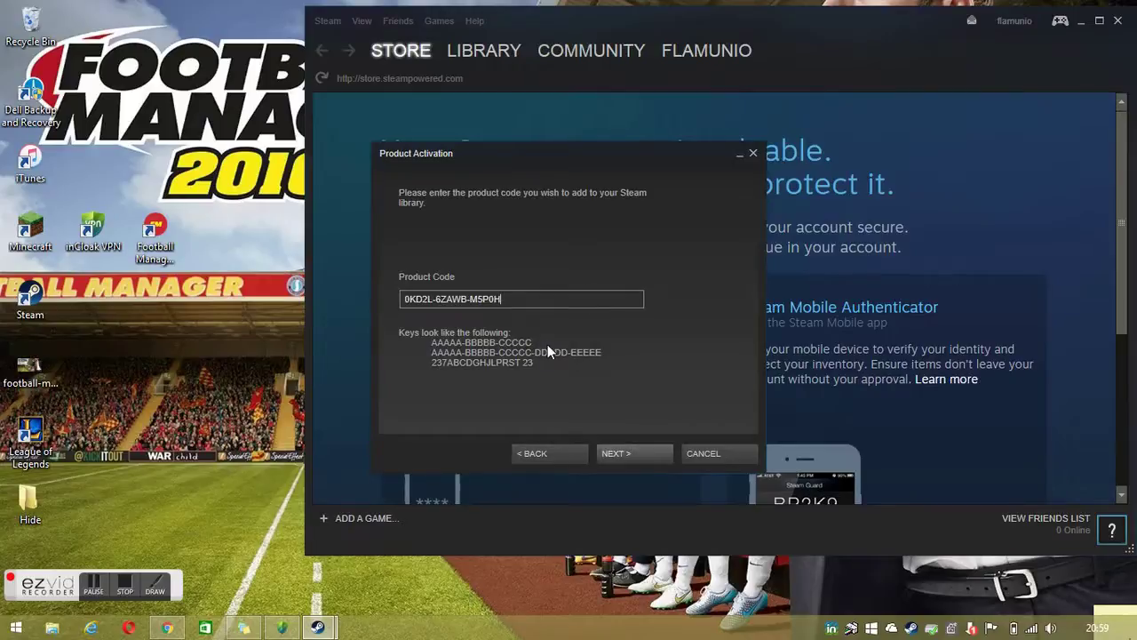
{"action": "left_click", "coordinate": [612, 453]}
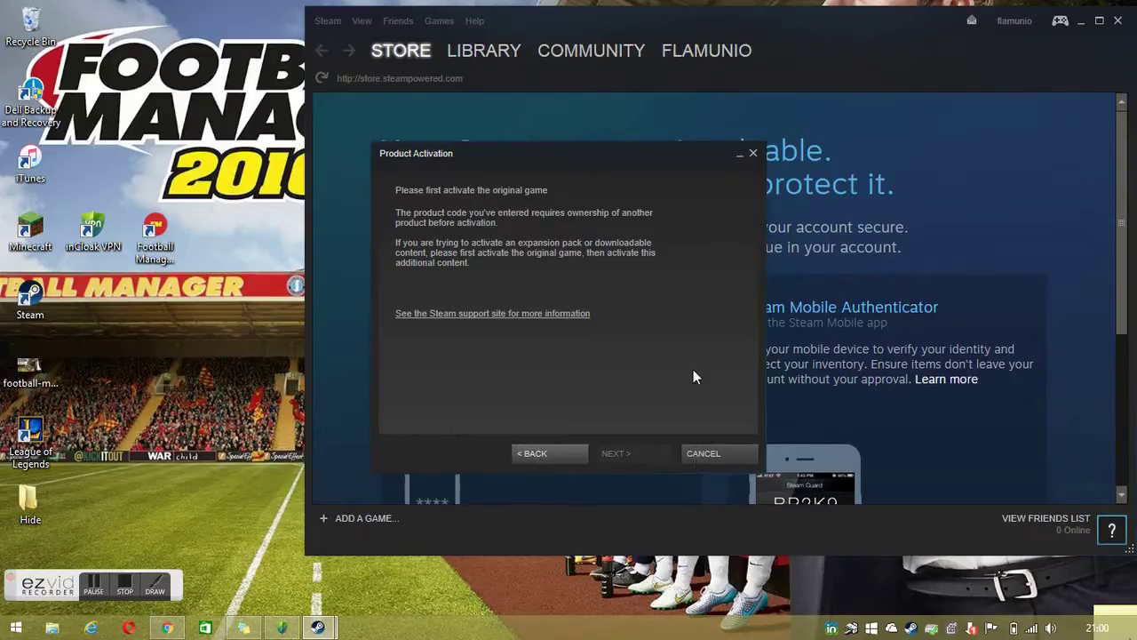
Cancel Product Activation and disconnect inCloak VPN from the Russia, Kazan server
{"action": "left_click", "coordinate": [712, 457]}
{"action": "mouse_move", "coordinate": [471, 64]}
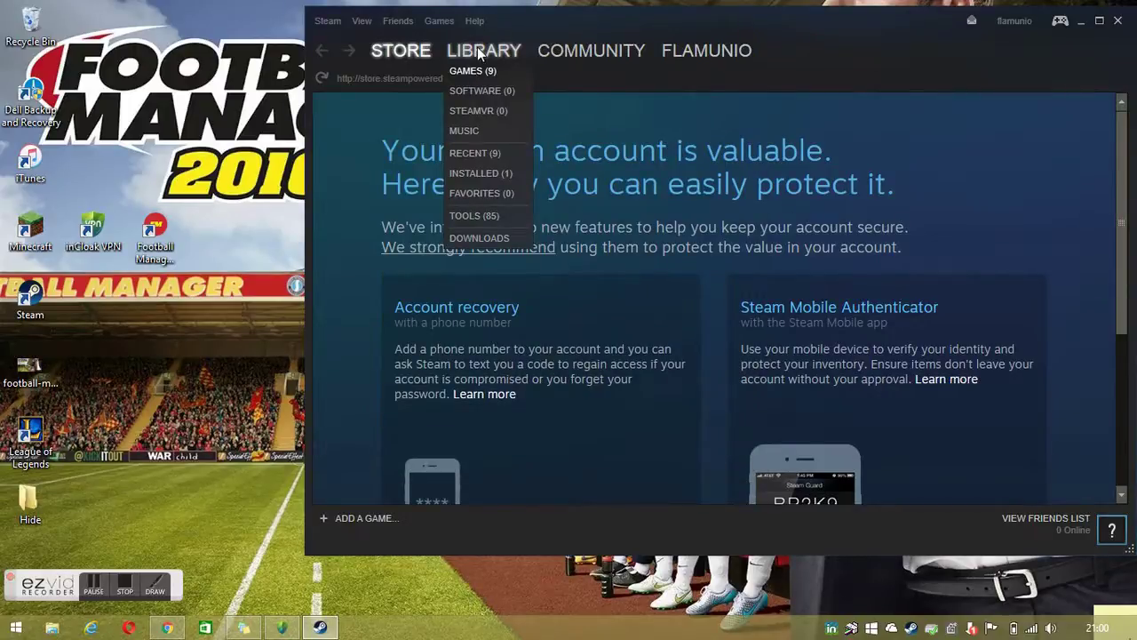
{"action": "left_click", "coordinate": [282, 627]}
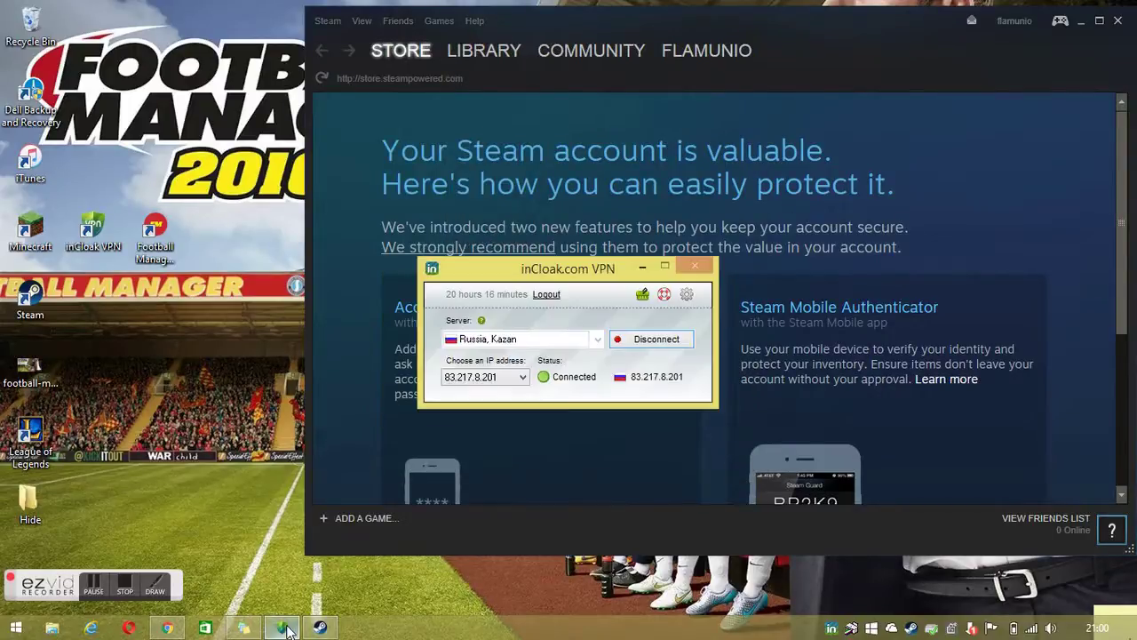
{"action": "left_click", "coordinate": [667, 340]}
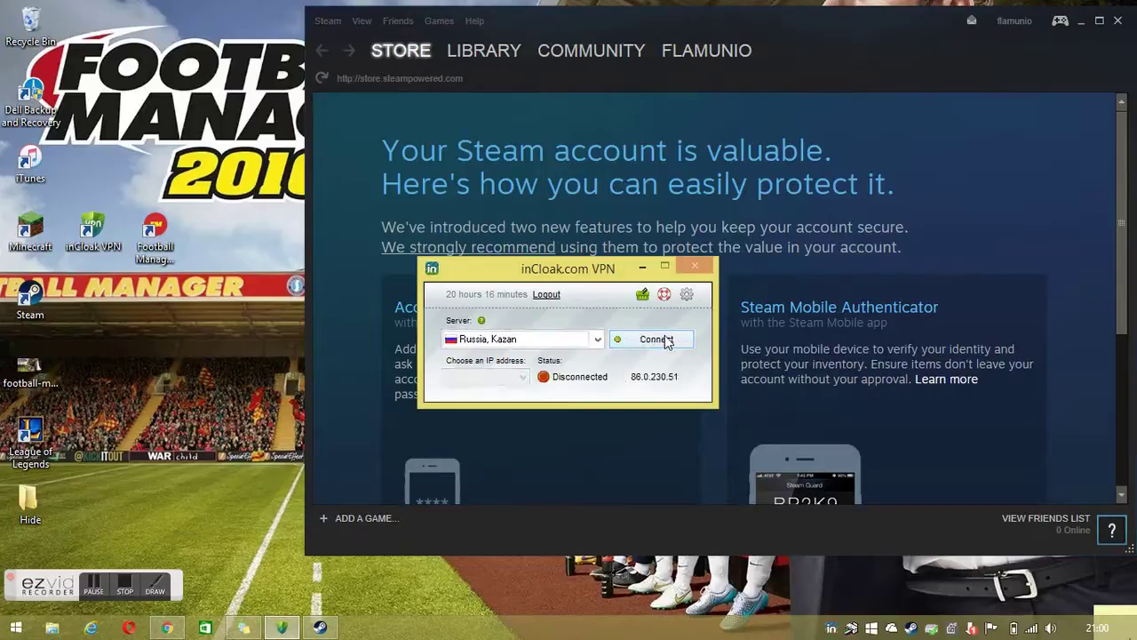